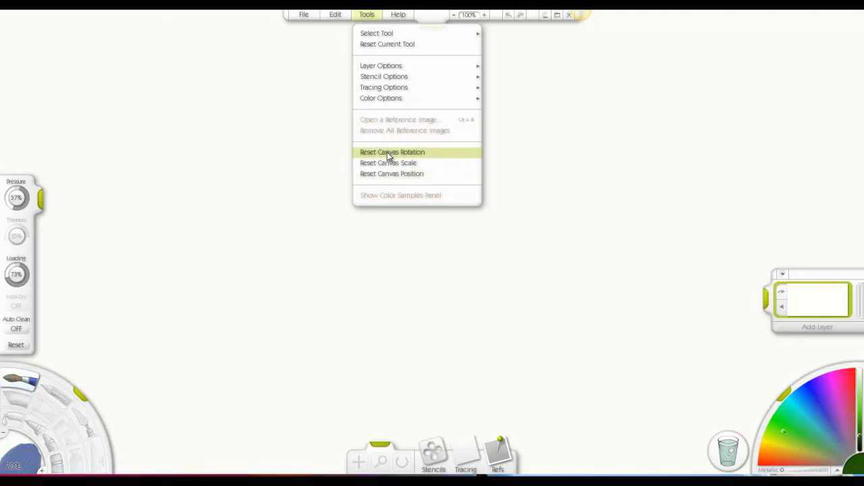
Zoom the canvas out to 50% and restore it to 100%
click(397, 17)
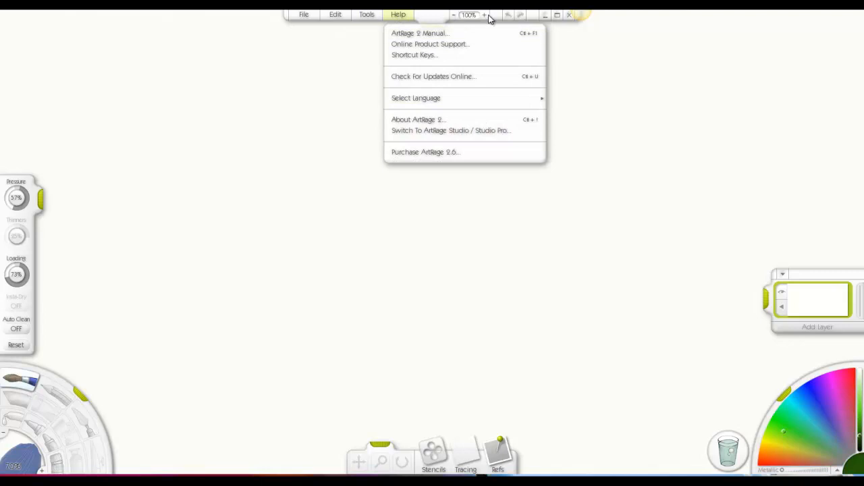
click(455, 16)
click(454, 17)
click(454, 17)
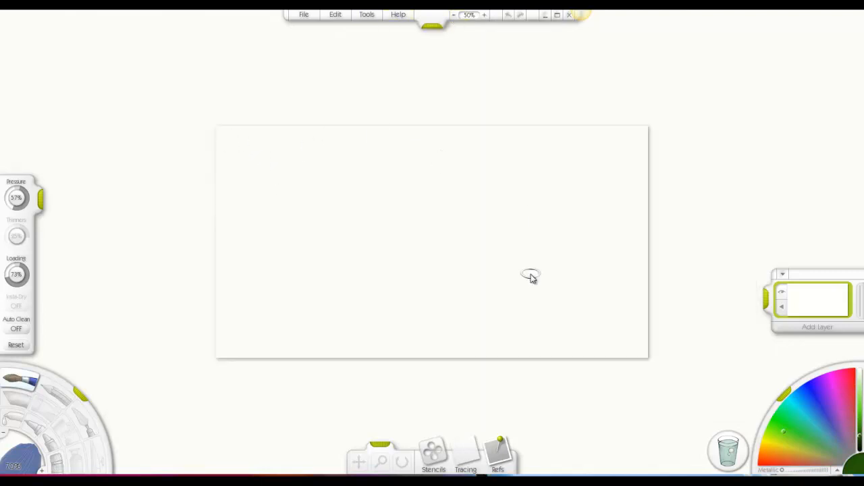
click(482, 16)
click(483, 15)
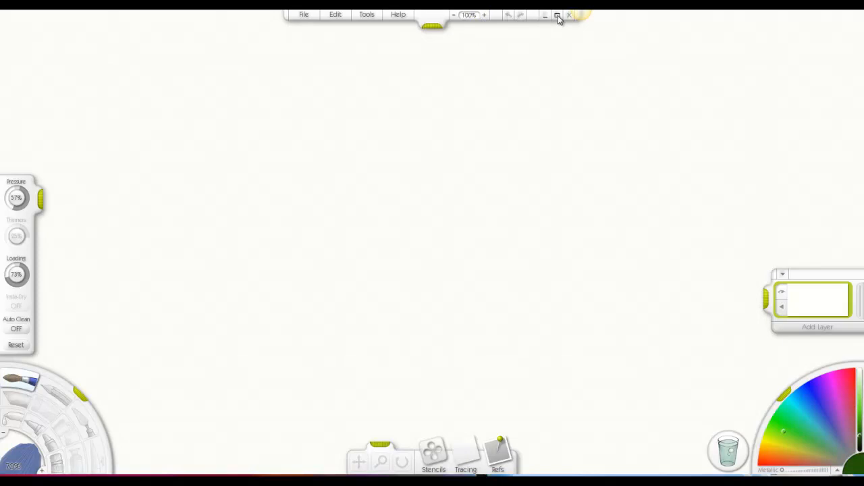
Collapse the menu bar so that it leaves the canvas free
click(433, 28)
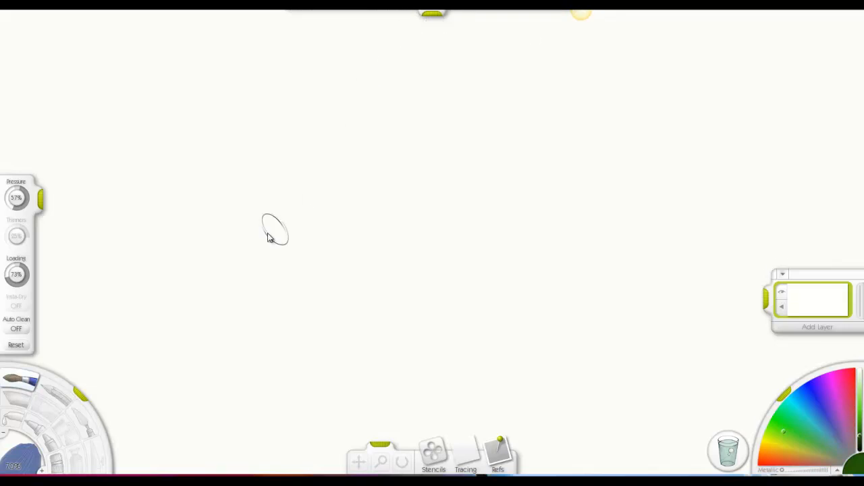
click(433, 15)
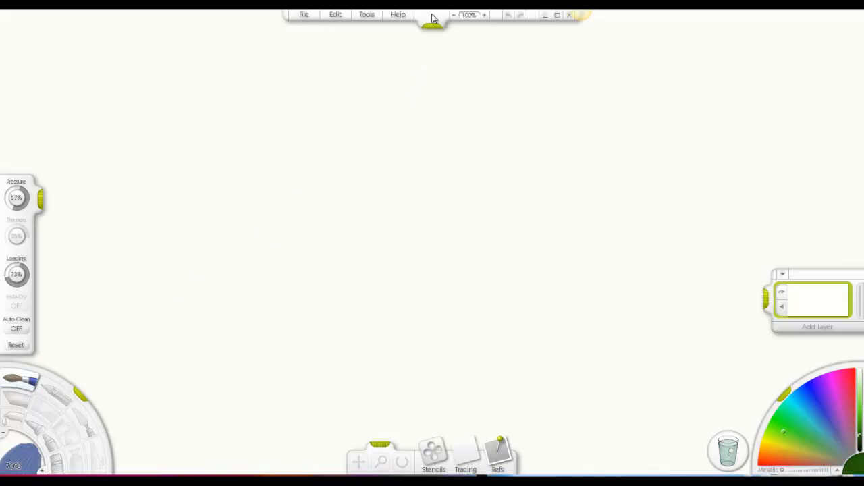
click(432, 27)
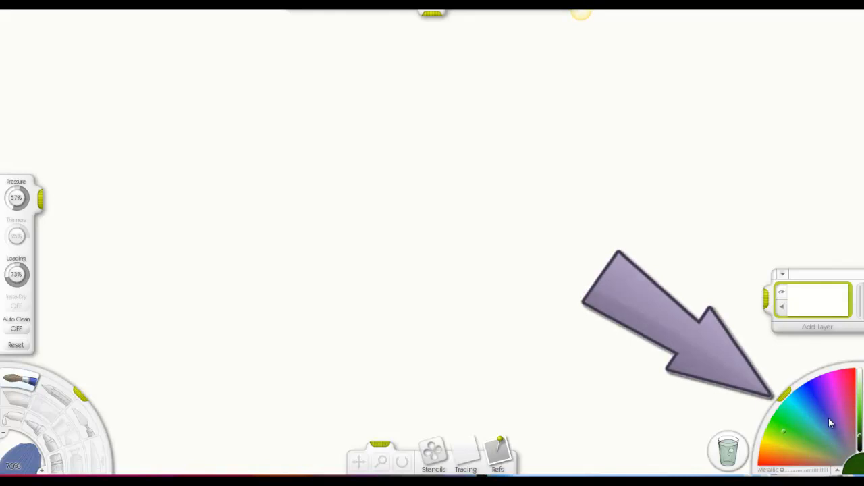
Choose a dark olive green and paint a broad zigzag across the middle of the canvas with the oil brush
drag(783, 436, 830, 395)
click(796, 435)
mouse_move(798, 429)
mouse_down()
mouse_move(810, 402)
mouse_move(784, 439)
mouse_up()
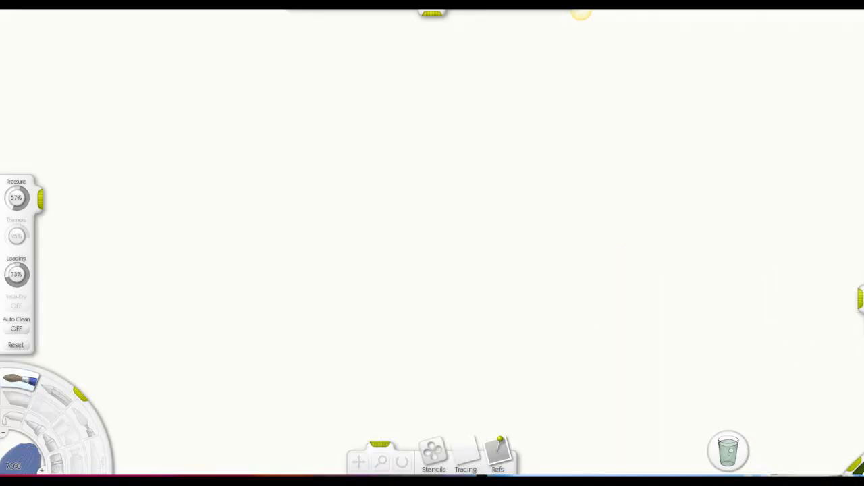
click(854, 465)
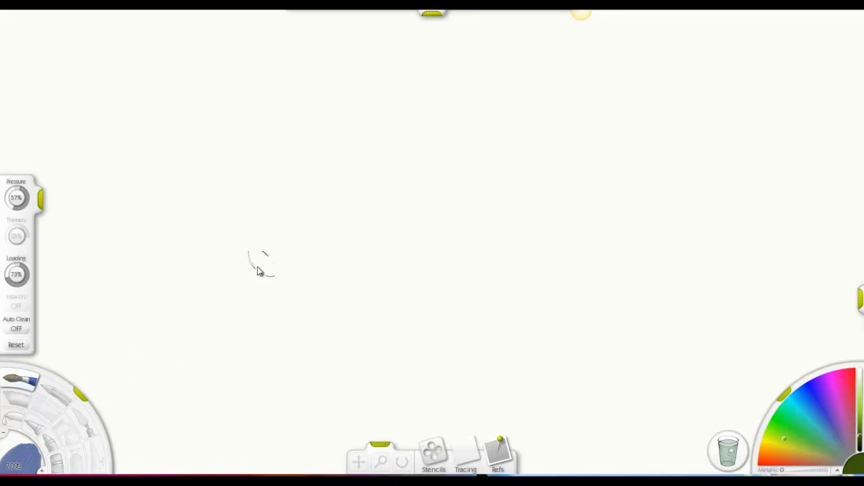
mouse_move(281, 241)
mouse_down()
mouse_move(353, 225)
mouse_move(403, 257)
mouse_move(572, 256)
mouse_move(619, 277)
mouse_move(741, 246)
mouse_move(690, 264)
mouse_up()
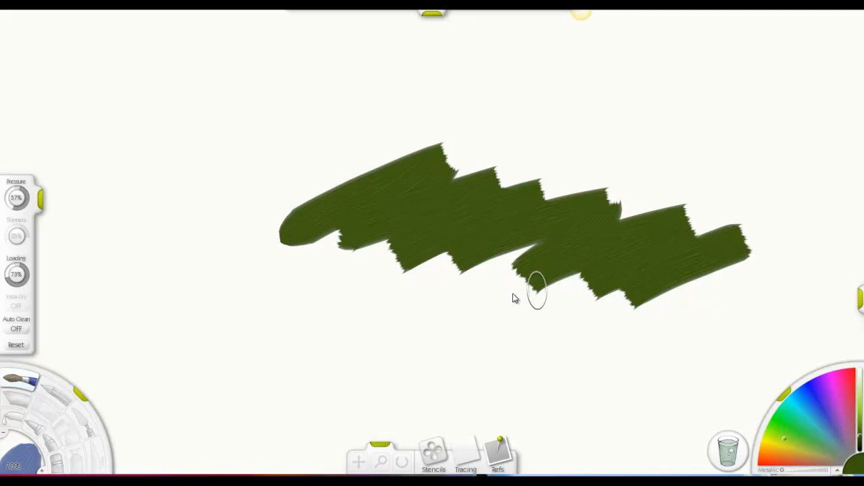
Smear the left end of the green paint outward with the palette knife
click(88, 422)
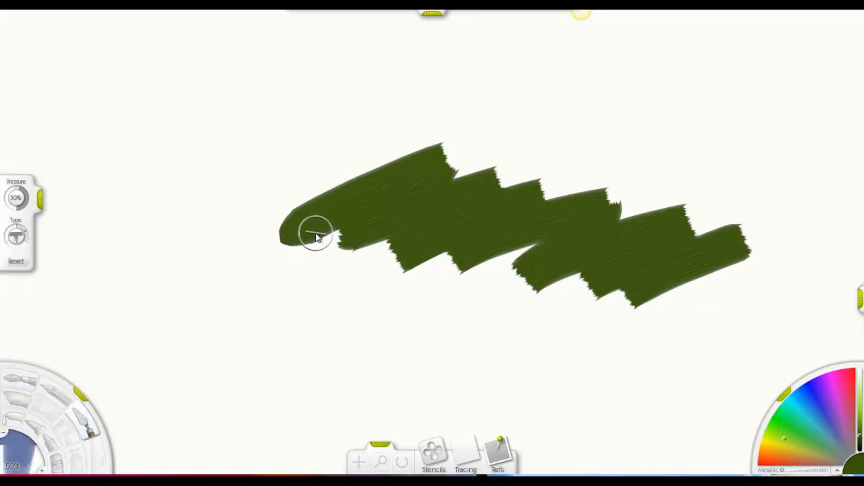
mouse_move(309, 227)
mouse_down()
mouse_move(493, 182)
mouse_move(323, 247)
mouse_move(447, 225)
mouse_move(325, 262)
mouse_move(440, 267)
mouse_move(273, 284)
mouse_move(352, 288)
mouse_move(289, 264)
mouse_move(346, 249)
mouse_move(226, 257)
mouse_move(325, 229)
mouse_move(254, 232)
mouse_move(361, 202)
mouse_move(198, 218)
mouse_up()
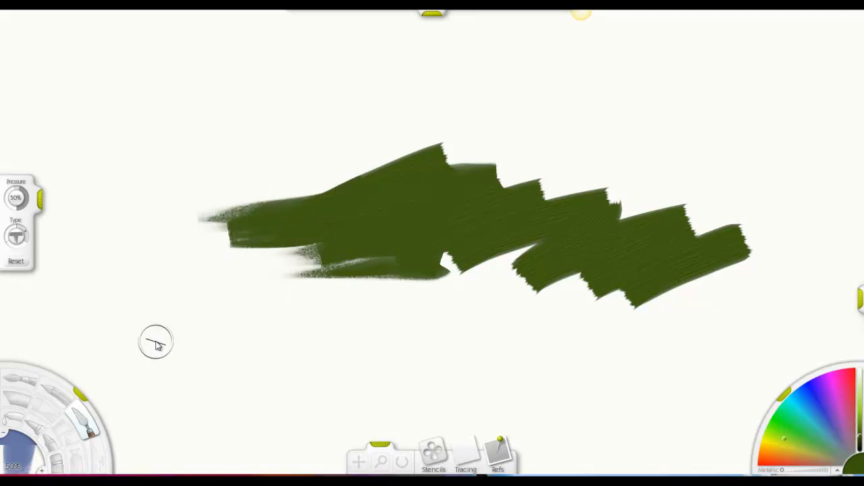
Paint dark red oil brush strokes overlapping the lower left part of the green paint
click(31, 384)
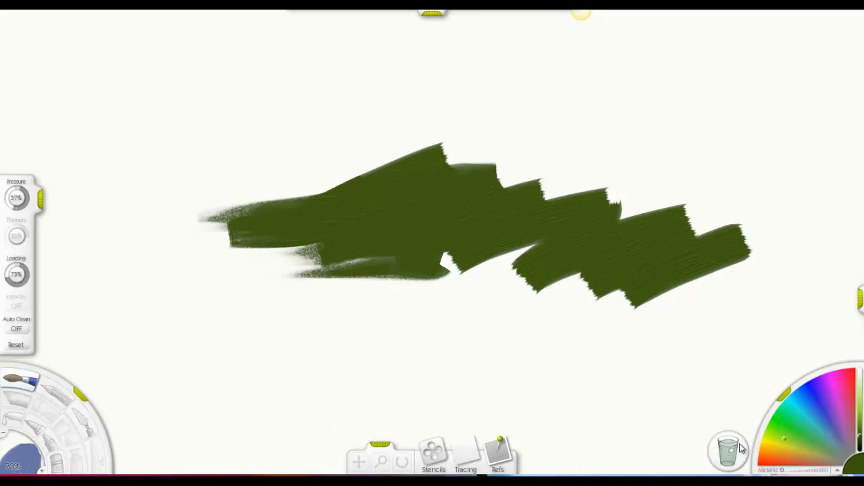
click(780, 459)
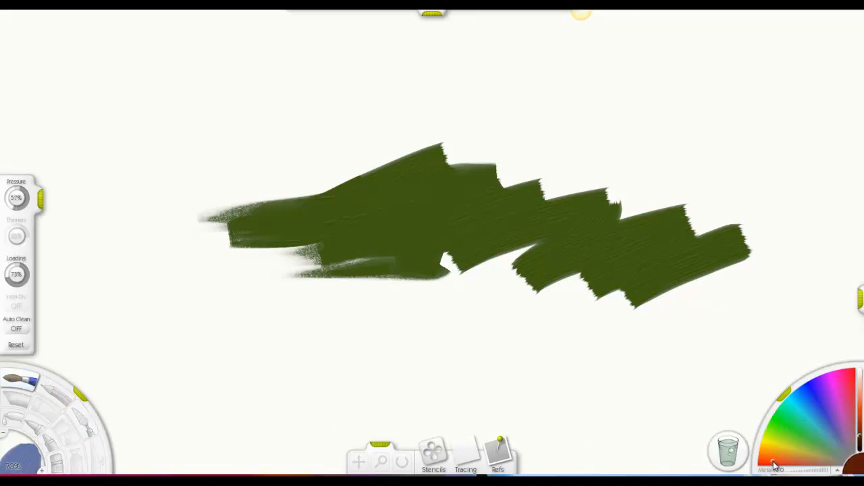
mouse_move(455, 314)
mouse_down()
mouse_move(377, 330)
mouse_move(516, 338)
mouse_move(376, 270)
mouse_move(407, 252)
mouse_move(243, 296)
mouse_move(367, 330)
mouse_move(338, 339)
mouse_up()
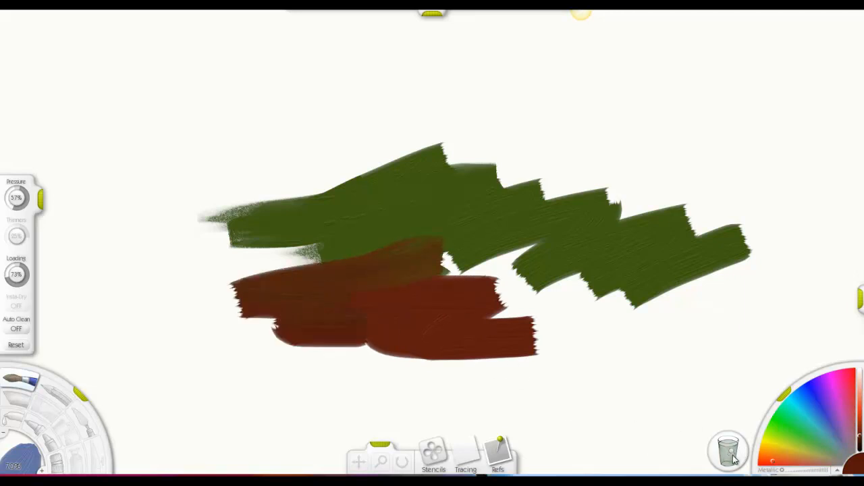
Paint dark blue oil brush strokes over the green paint's upper right part and a narrower zigzag at the canvas's lower left
click(821, 391)
mouse_move(736, 168)
mouse_down()
mouse_move(601, 170)
mouse_move(563, 215)
mouse_move(575, 258)
mouse_move(643, 218)
mouse_up()
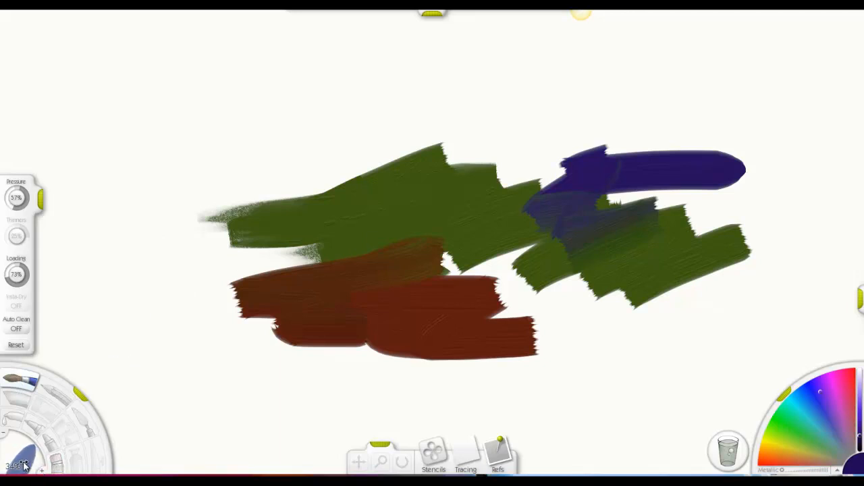
mouse_move(108, 348)
mouse_down()
mouse_move(142, 332)
mouse_move(128, 374)
mouse_move(211, 361)
mouse_move(207, 389)
mouse_move(240, 396)
mouse_move(324, 369)
mouse_up()
Scribble blue pencil lines on the left side of the canvas, raising the tilt angle to 47% and the pressure to 94% between strokes
click(57, 400)
mouse_move(112, 280)
mouse_down()
mouse_move(181, 247)
mouse_move(168, 287)
mouse_move(193, 307)
mouse_move(222, 299)
mouse_move(204, 319)
mouse_up()
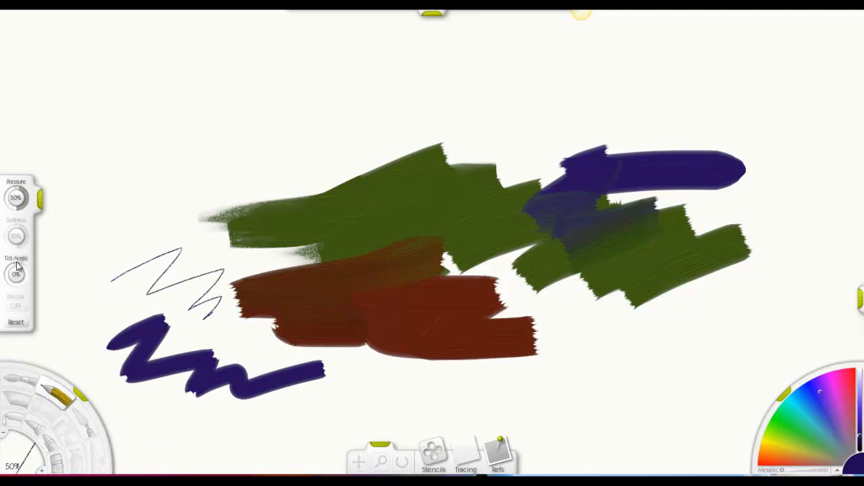
drag(19, 270, 22, 291)
drag(103, 211, 171, 178)
mouse_move(116, 225)
mouse_down()
mouse_move(216, 195)
mouse_move(117, 238)
mouse_move(173, 222)
mouse_move(102, 268)
mouse_up()
drag(19, 206, 11, 189)
mouse_move(105, 161)
mouse_down()
mouse_move(229, 135)
mouse_move(87, 180)
mouse_move(250, 167)
mouse_move(162, 182)
mouse_move(251, 178)
mouse_move(223, 196)
mouse_move(284, 188)
mouse_up()
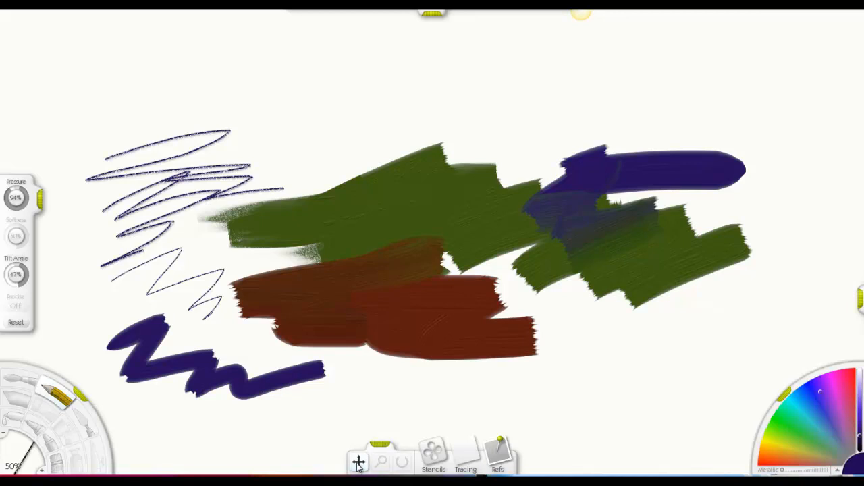
Browse the Comic, Stencils, Festive and Friskets categories of the stencil collection, and close the collection
click(436, 456)
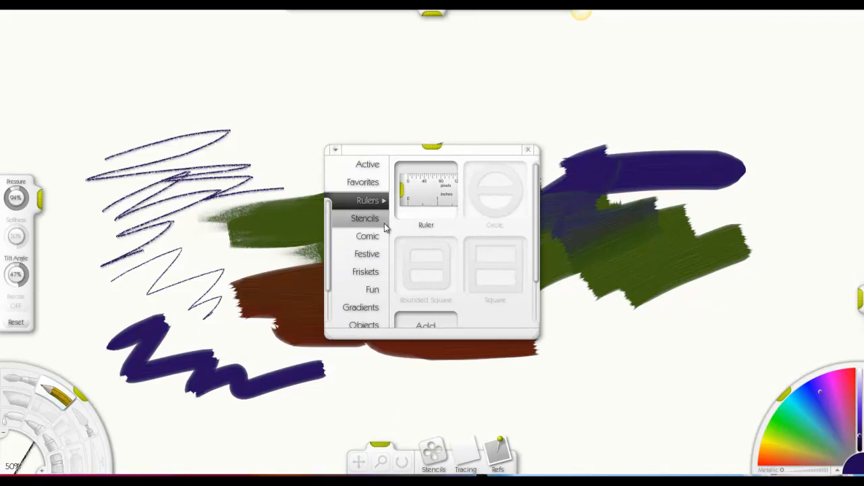
click(366, 236)
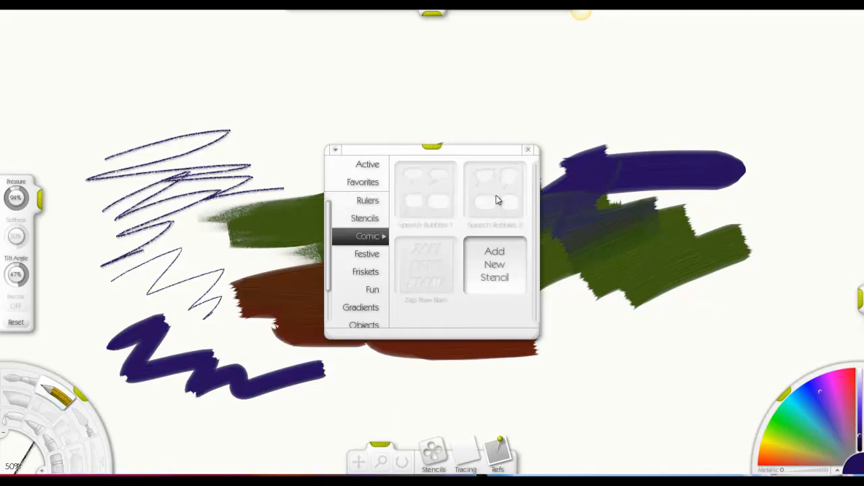
click(358, 219)
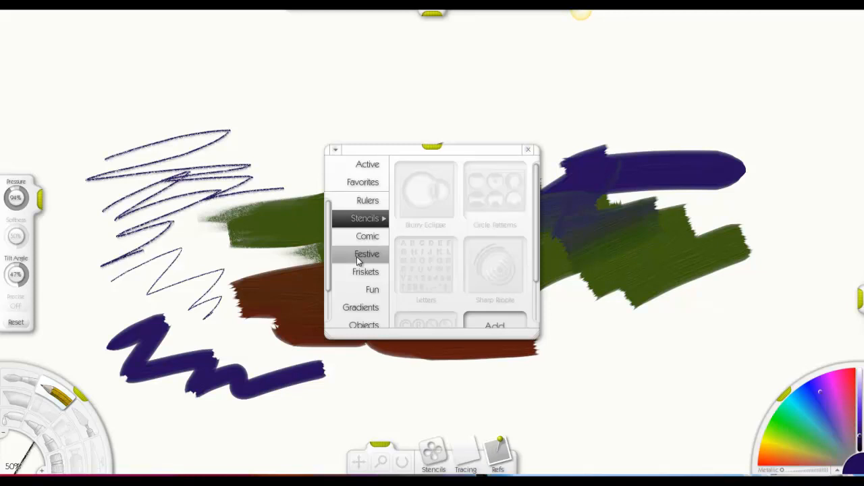
click(358, 256)
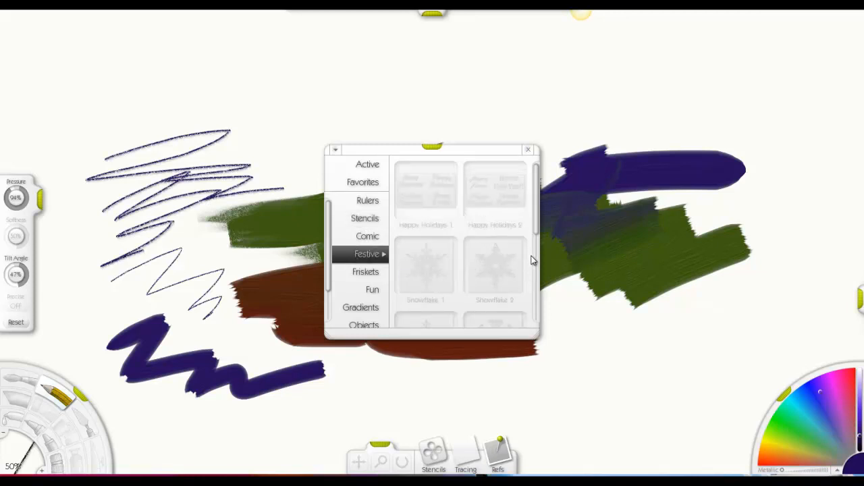
drag(537, 230, 539, 297)
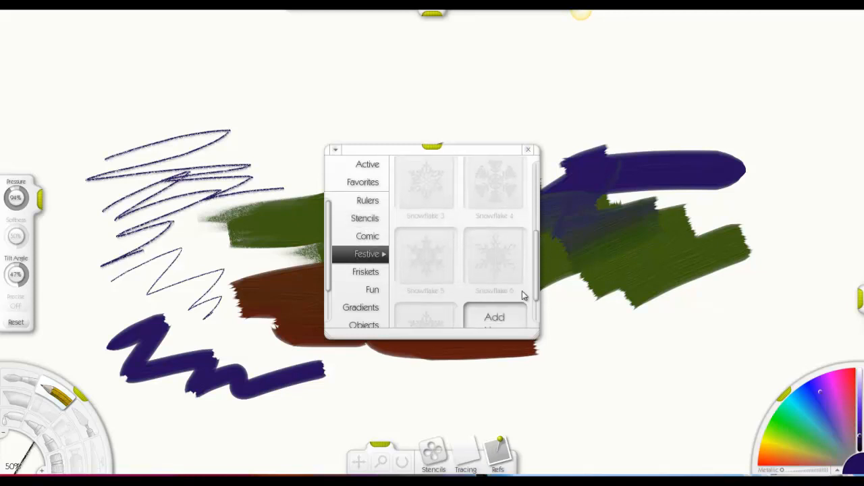
click(362, 272)
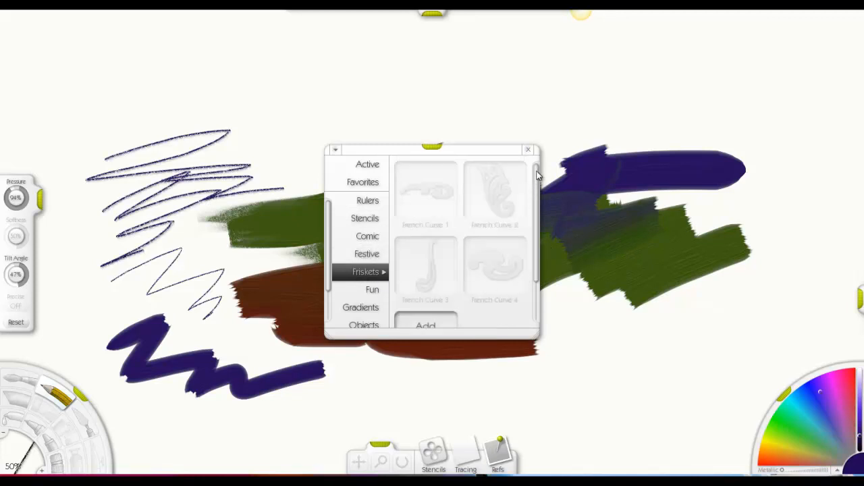
drag(536, 173, 537, 210)
click(377, 310)
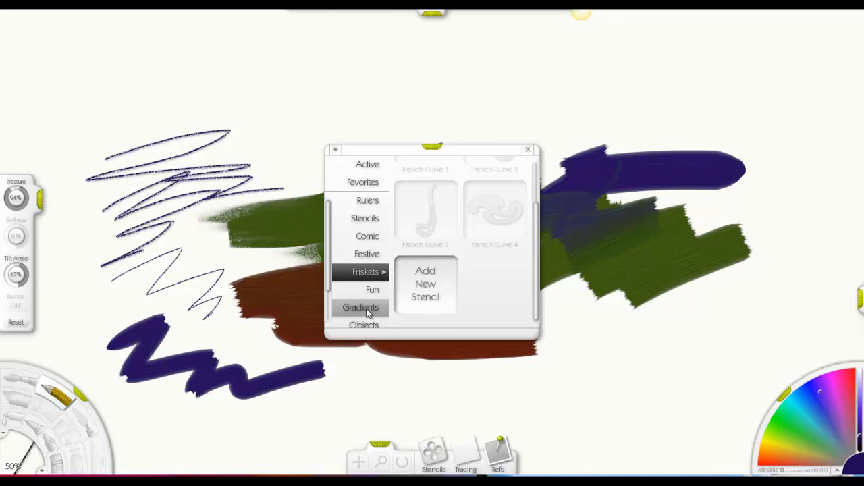
click(528, 150)
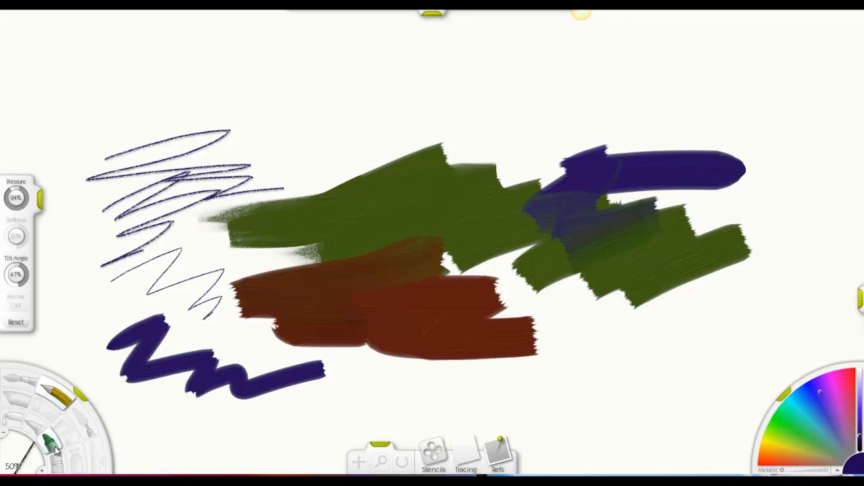
Draw a dark blue chalk zigzag over the brush stroke at the lower left and extend it beneath the red paint
click(17, 400)
mouse_move(152, 375)
mouse_down()
mouse_move(213, 368)
mouse_move(186, 421)
mouse_move(260, 418)
mouse_move(412, 385)
mouse_up()
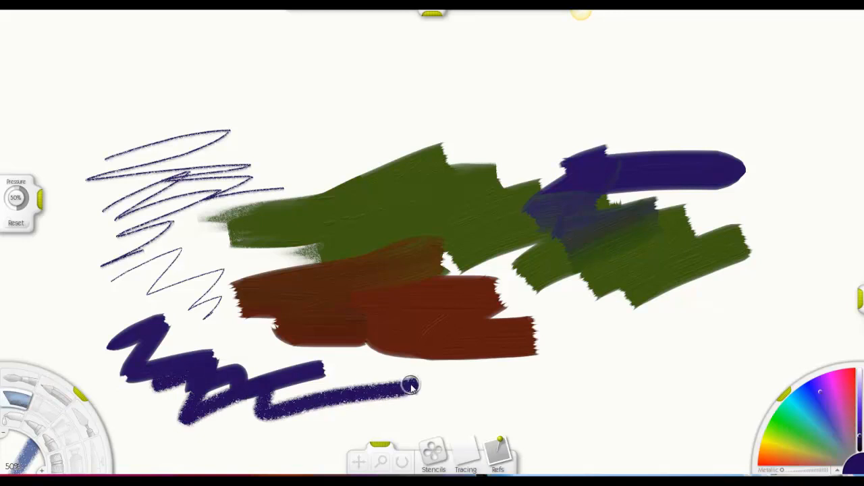
Sample the dark red paint with the colour sampler, and pick up the dark blue from the lower left stroke
click(11, 421)
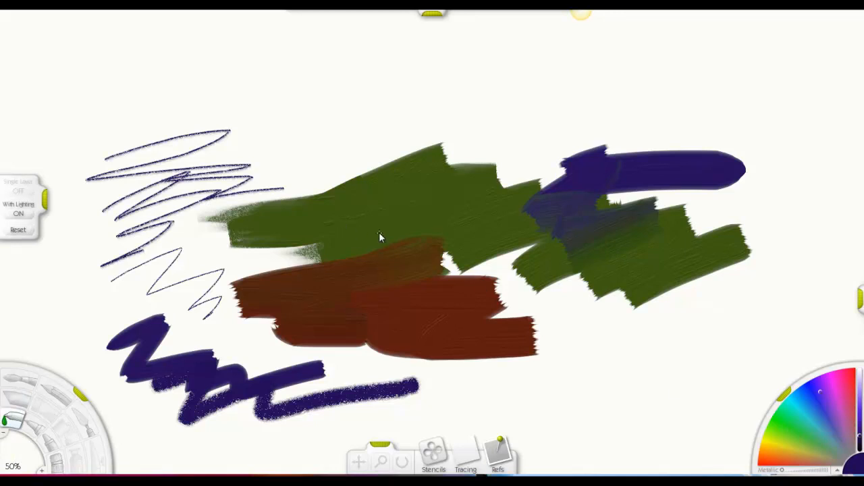
alt+click(400, 315)
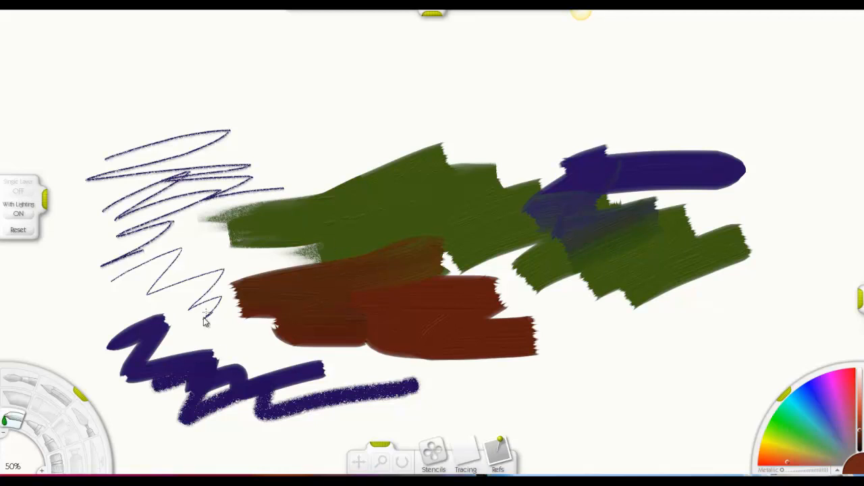
alt+click(185, 360)
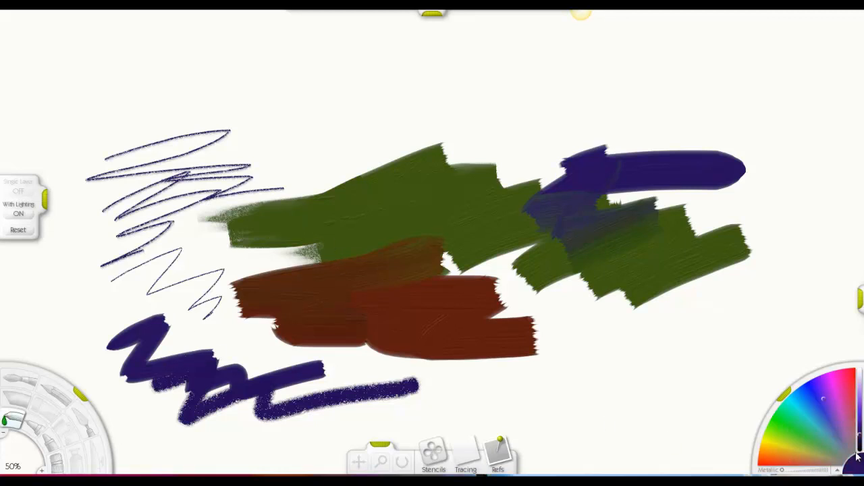